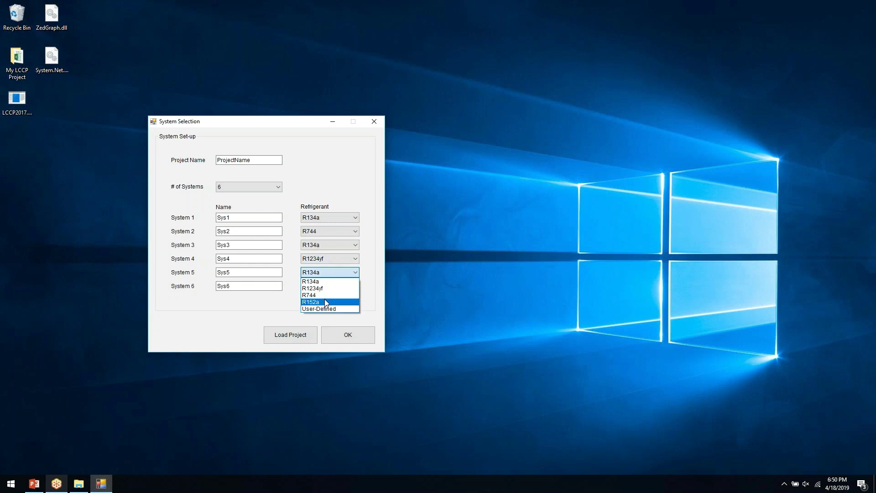
- Assign refrigerant R152a to System 5 and set the number of systems to 5
{"action": "left_click", "coordinate": [324, 299]}
{"action": "left_click", "coordinate": [254, 185]}
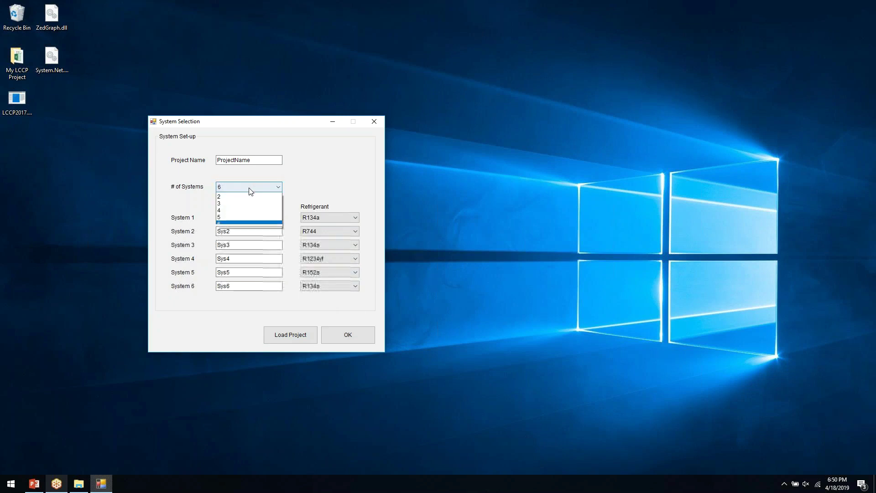
{"action": "left_click", "coordinate": [234, 224]}
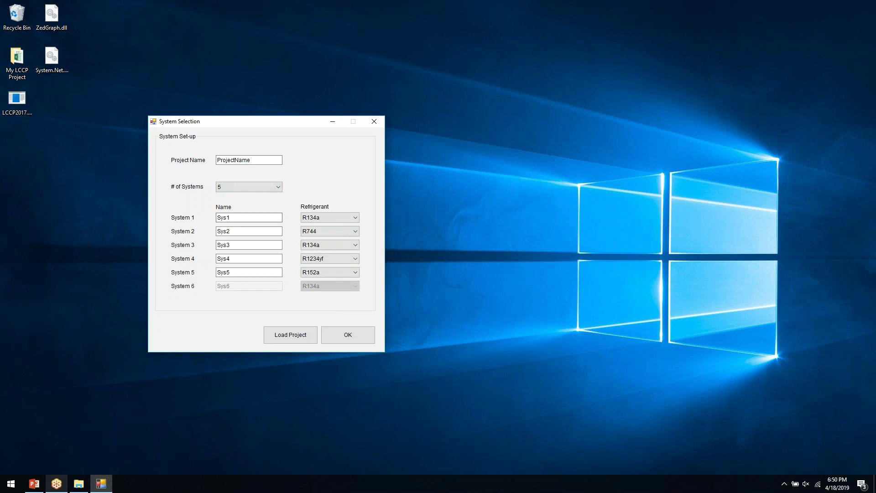
- Replace the default project name with a new one and accept the system set-up
{"action": "key", "text": "shift+Tab"}
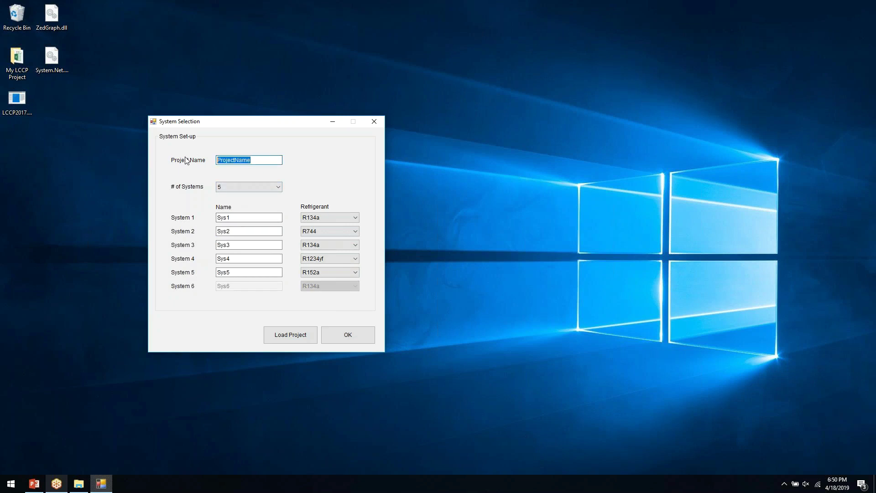
{"action": "key", "text": "BackSpace"}
{"action": "type", "text": "projec"}
{"action": "left_click", "coordinate": [365, 339]}
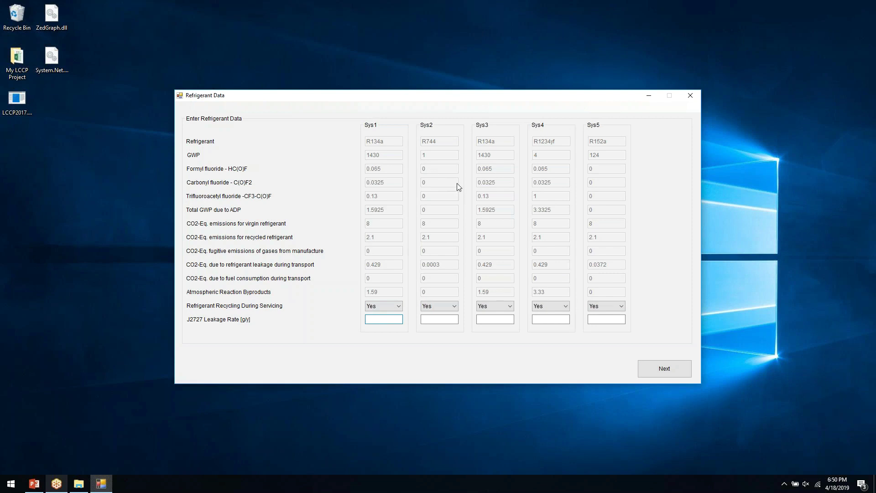
- Enter J2727 leakage rates for the systems, including 10 g/y, and proceed to the parameter selection
{"action": "key", "text": "Tab"}
{"action": "key", "text": "Tab"}
{"action": "key", "text": "Tab"}
{"action": "key", "text": "Tab"}
{"action": "type", "text": "10"}
{"action": "key", "text": "Tab"}
{"action": "key", "text": "Tab"}
{"action": "key", "text": "Tab"}
{"action": "key", "text": "Tab"}
{"action": "type", "text": "1"}
{"action": "key", "text": "Tab"}
{"action": "key", "text": "Return"}
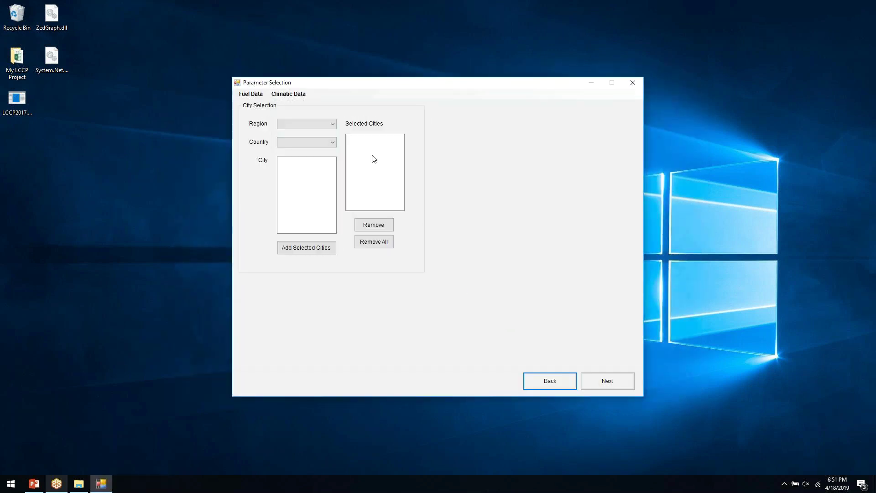
- Add all United States cities from the North and Central America region to the selected cities
{"action": "left_click", "coordinate": [330, 128]}
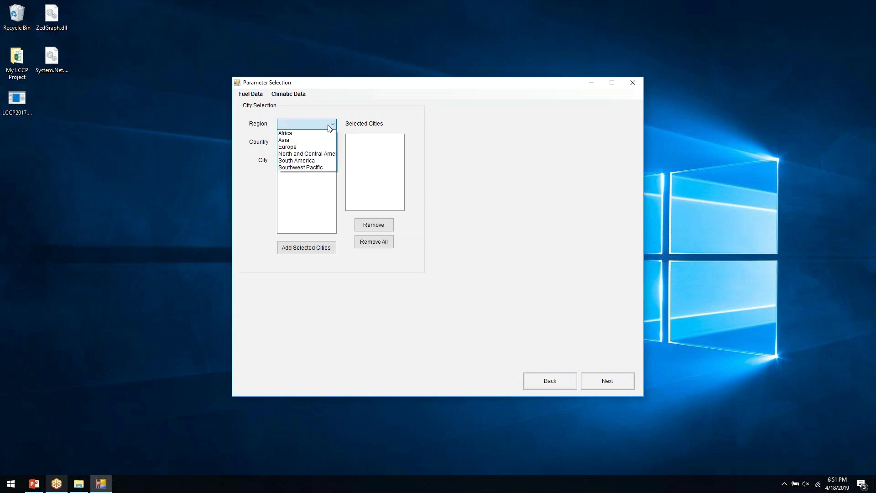
{"action": "left_click", "coordinate": [328, 154]}
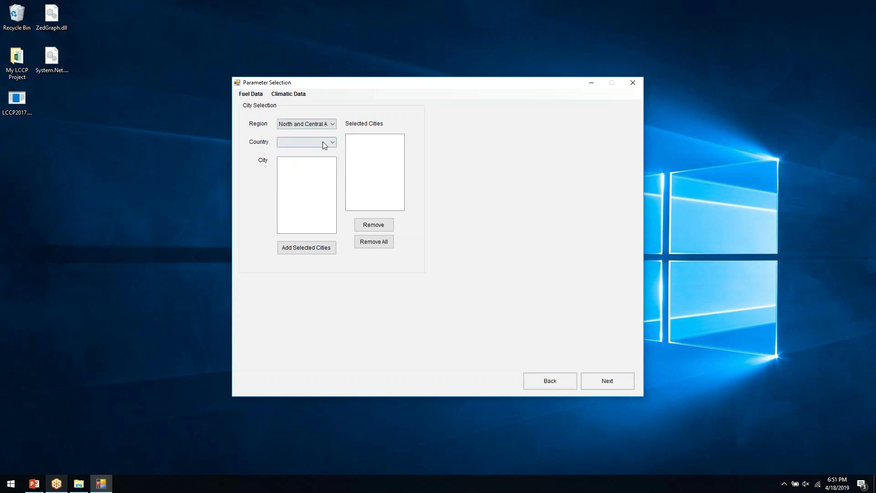
{"action": "left_click", "coordinate": [330, 144]}
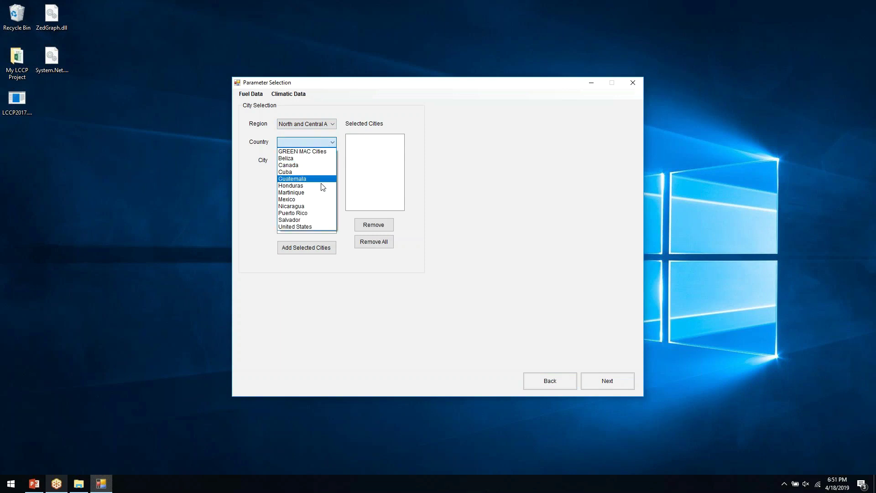
{"action": "left_click", "coordinate": [303, 227]}
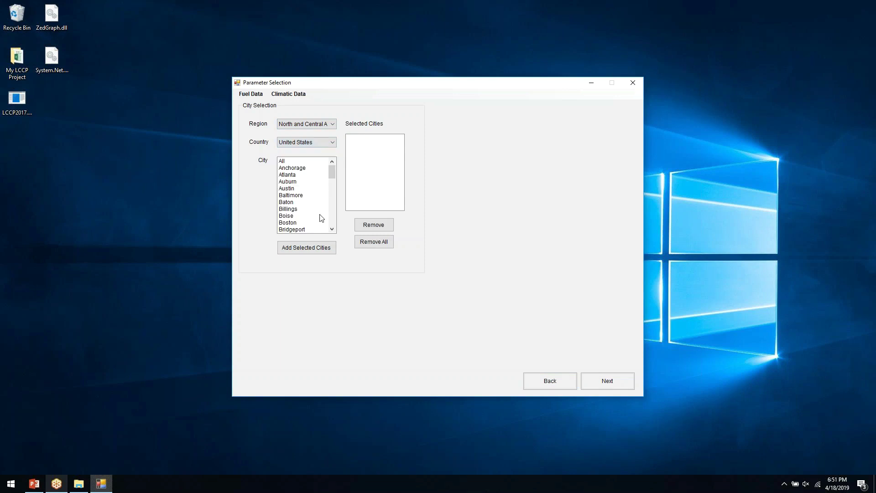
{"action": "left_click", "coordinate": [282, 163]}
{"action": "left_click", "coordinate": [296, 250]}
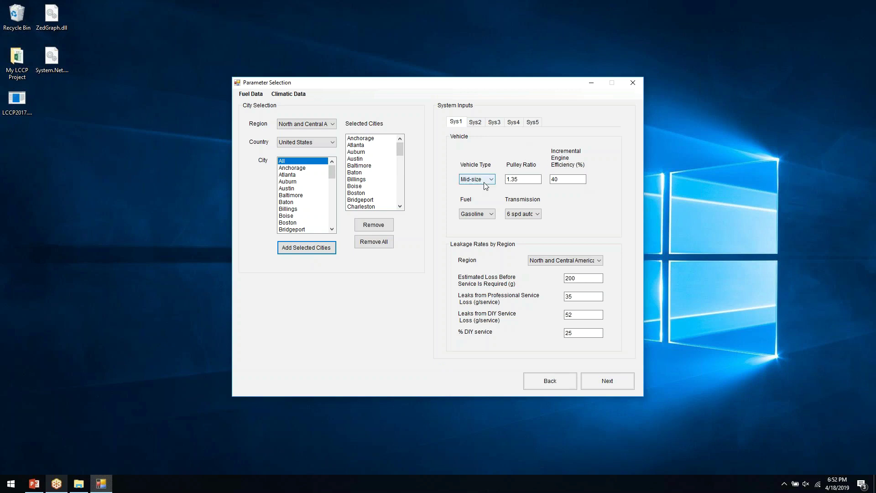
- Review the Sys1 vehicle and regional leakage inputs, keep Gasoline as the fuel, and proceed to the vehicle usage parameters
{"action": "left_click", "coordinate": [527, 179]}
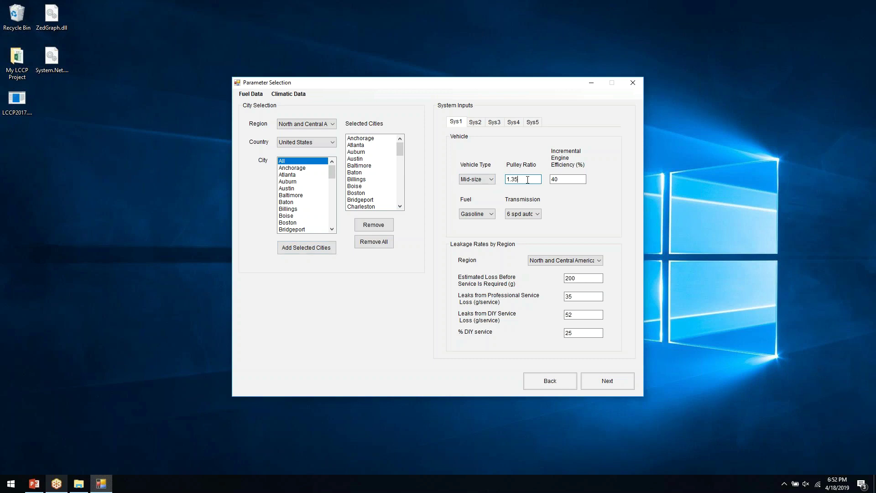
{"action": "left_click", "coordinate": [568, 180]}
{"action": "left_click", "coordinate": [485, 219]}
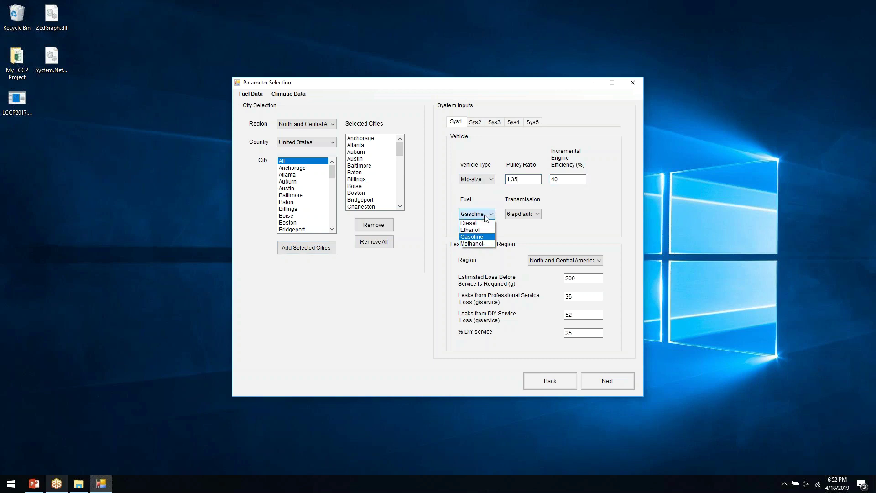
{"action": "left_click", "coordinate": [484, 217]}
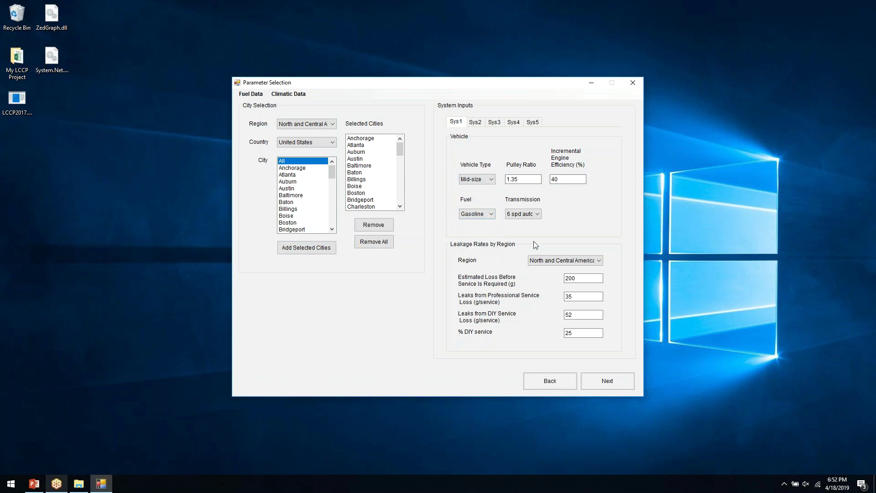
{"action": "left_click", "coordinate": [580, 278]}
{"action": "left_click", "coordinate": [604, 381]}
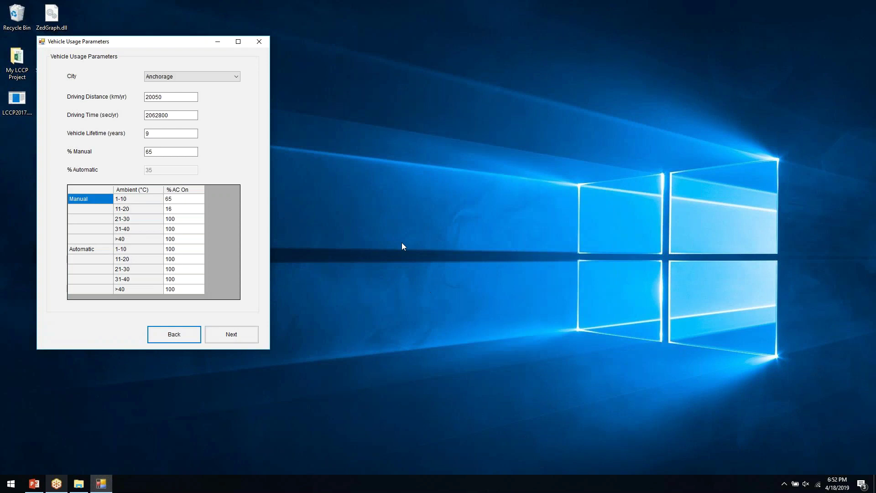
- Review the usage parameters and A/C-on percentages for Anchorage, then proceed to the component mass inputs
{"action": "left_click_drag", "start_coordinate": [182, 49], "coordinate": [420, 110]}
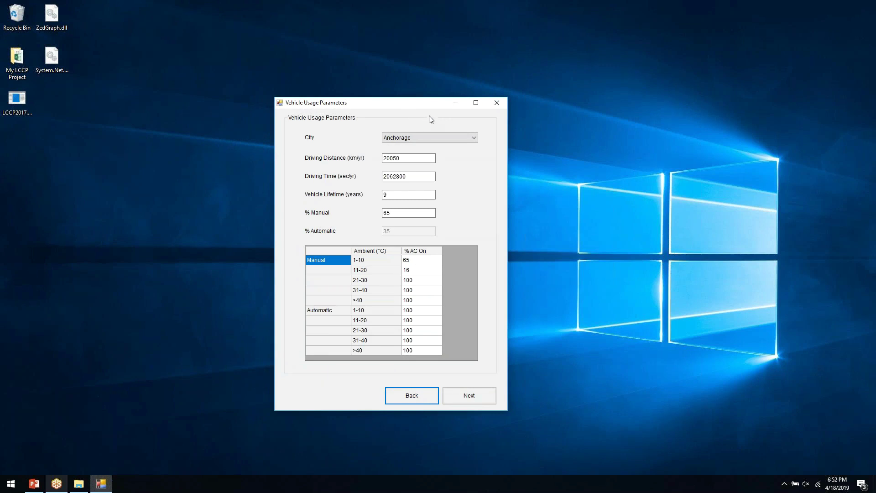
{"action": "left_click", "coordinate": [422, 139]}
{"action": "left_click", "coordinate": [412, 136]}
{"action": "left_click", "coordinate": [367, 261]}
{"action": "left_click", "coordinate": [383, 277]}
{"action": "left_click", "coordinate": [379, 273]}
{"action": "left_click", "coordinate": [473, 400]}
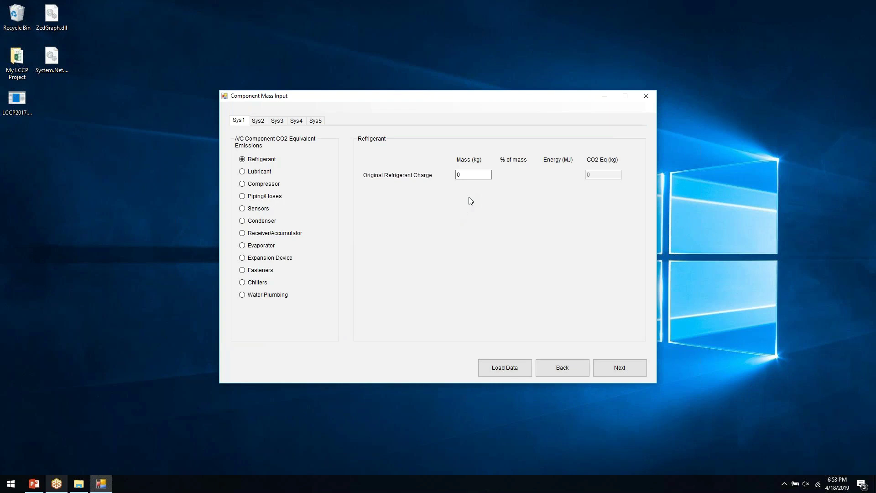
- Examine the Sys1 mass inputs for the lubricant, compressor, piping/hoses and sensors
{"action": "left_click", "coordinate": [262, 174]}
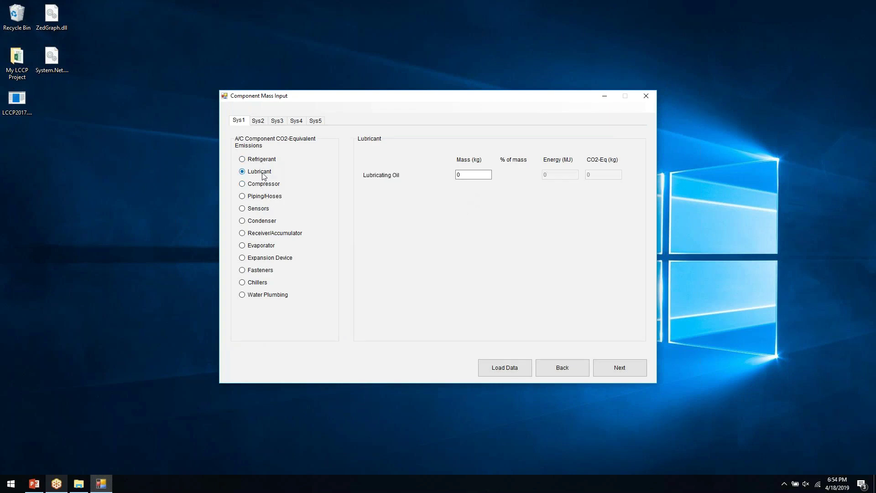
{"action": "left_click", "coordinate": [273, 188]}
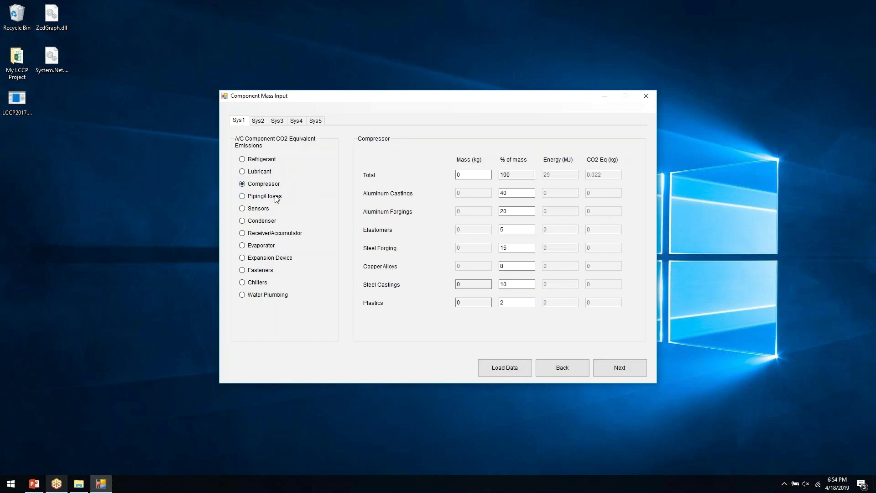
{"action": "left_click", "coordinate": [276, 197]}
{"action": "left_click", "coordinate": [473, 174]}
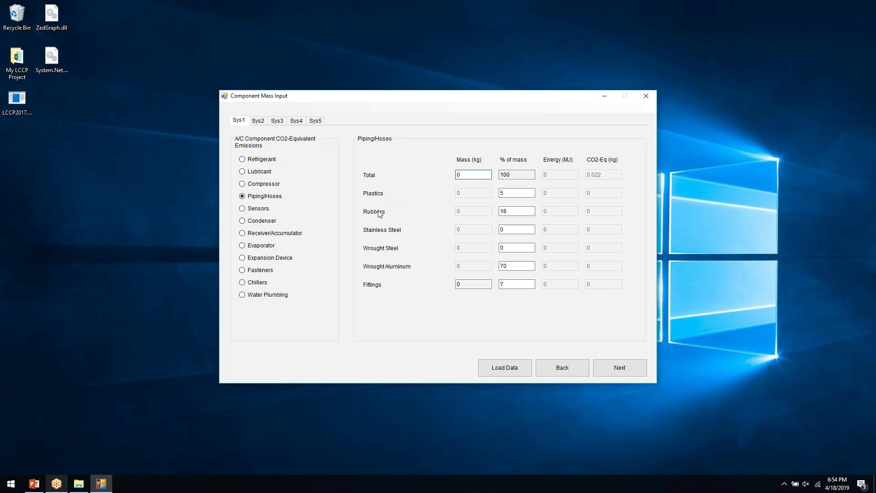
{"action": "left_click", "coordinate": [515, 192]}
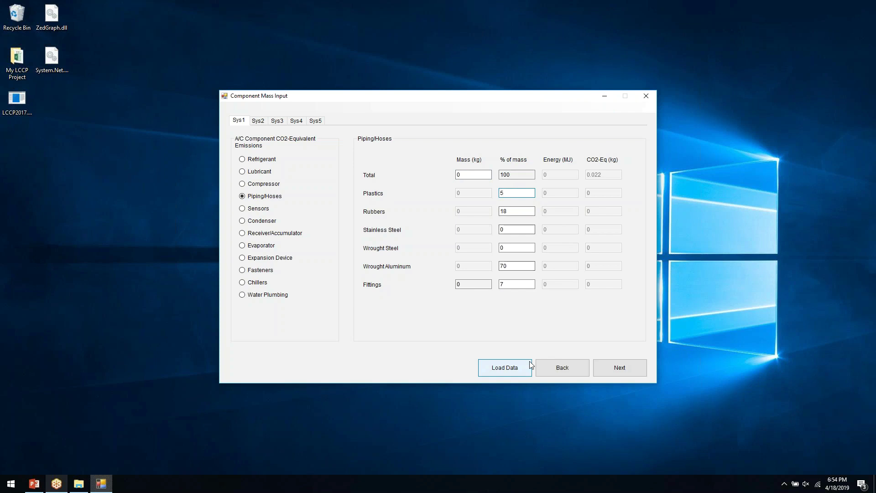
{"action": "left_click", "coordinate": [258, 209]}
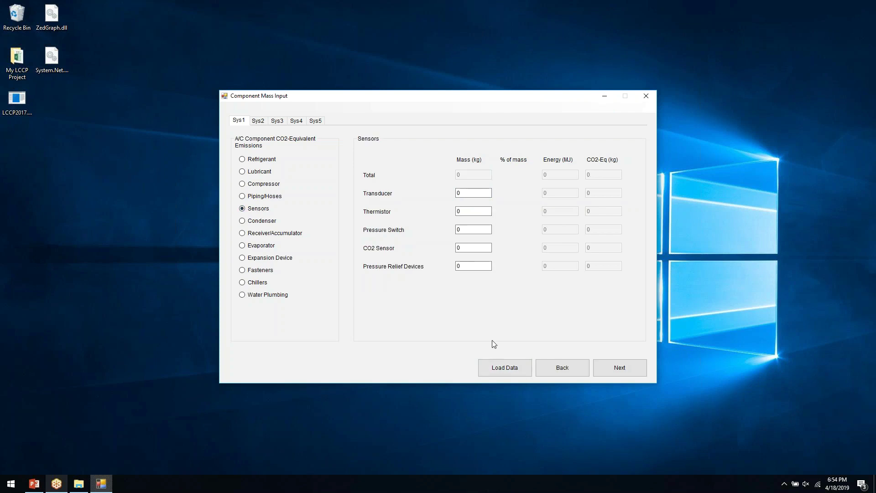
- Load the component masses from the file Component Mass Data v5b.xlsx
{"action": "left_click", "coordinate": [523, 370]}
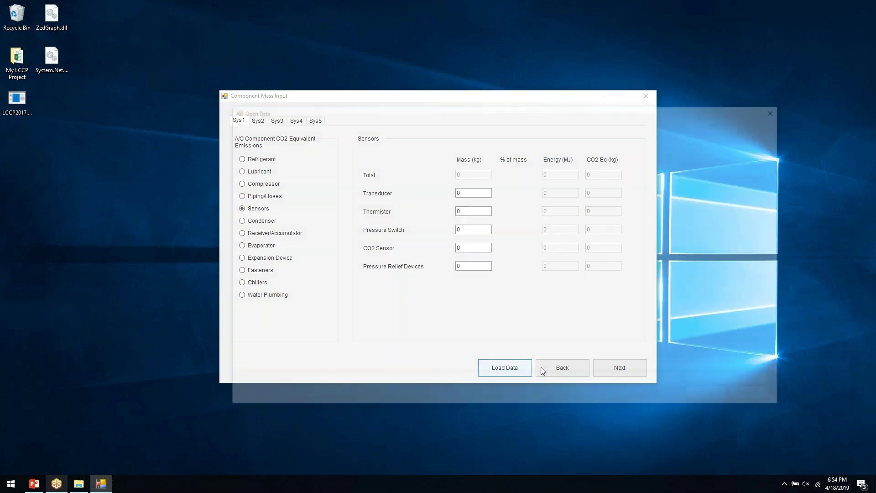
{"action": "left_click", "coordinate": [407, 166]}
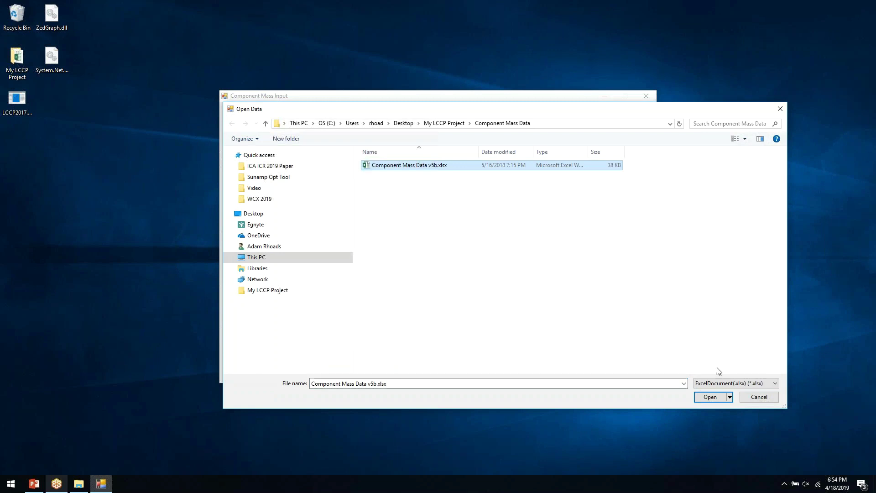
{"action": "left_click", "coordinate": [716, 396]}
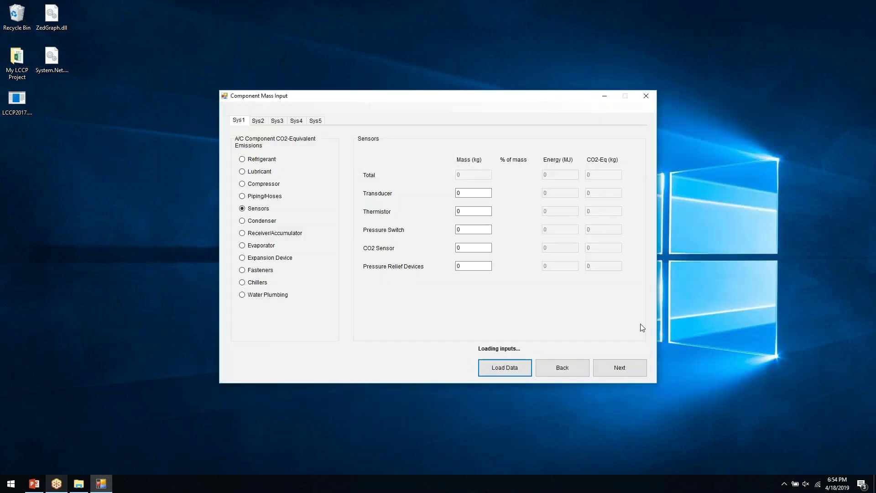
- Check the loaded Sys1 condenser and receiver/accumulator data and proceed to the fan power inputs
{"action": "left_click", "coordinate": [249, 221]}
{"action": "left_click", "coordinate": [266, 235]}
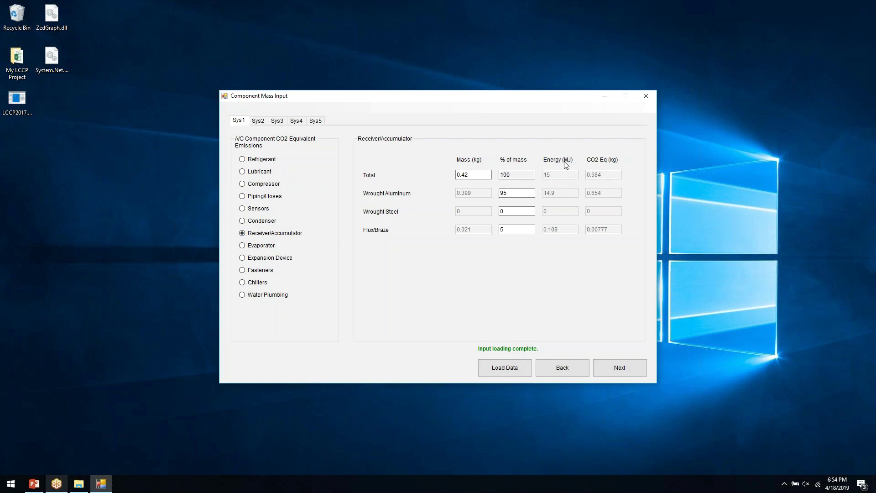
{"action": "left_click", "coordinate": [611, 365]}
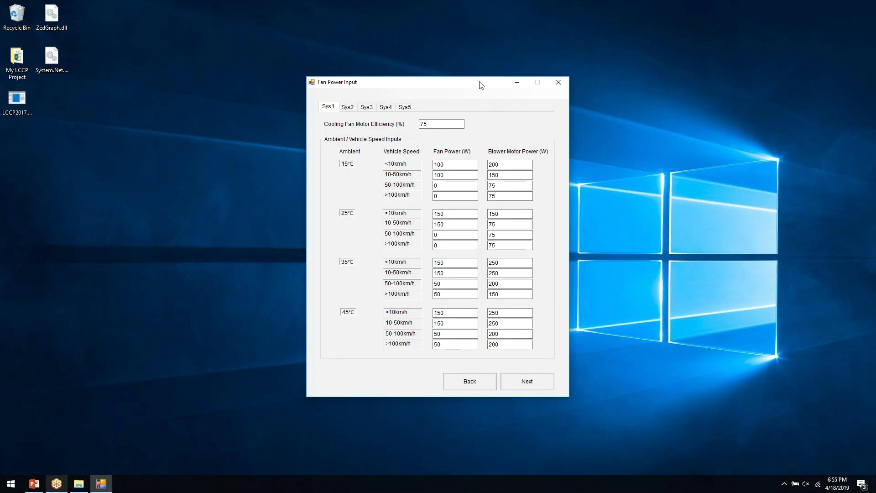
- Accept the default fan and blower motor power inputs and specify a belt-driven A/C system
{"action": "left_click", "coordinate": [454, 175]}
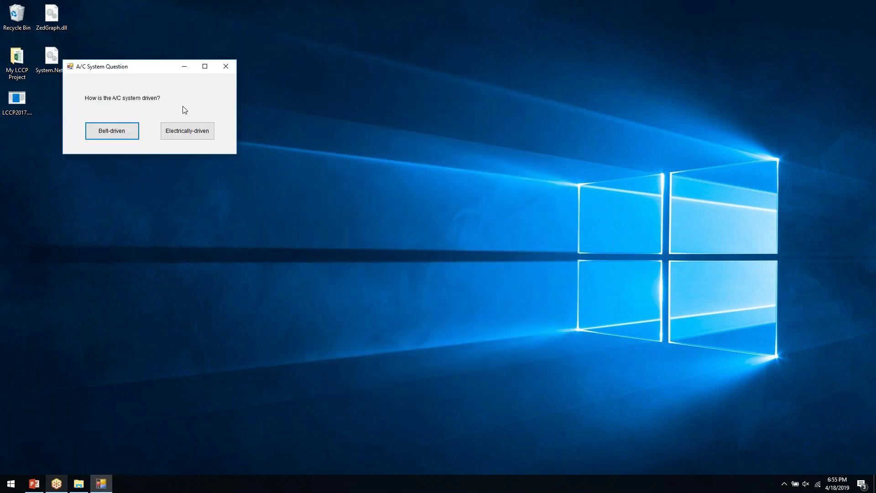
{"action": "left_click_drag", "start_coordinate": [143, 72], "coordinate": [414, 183]}
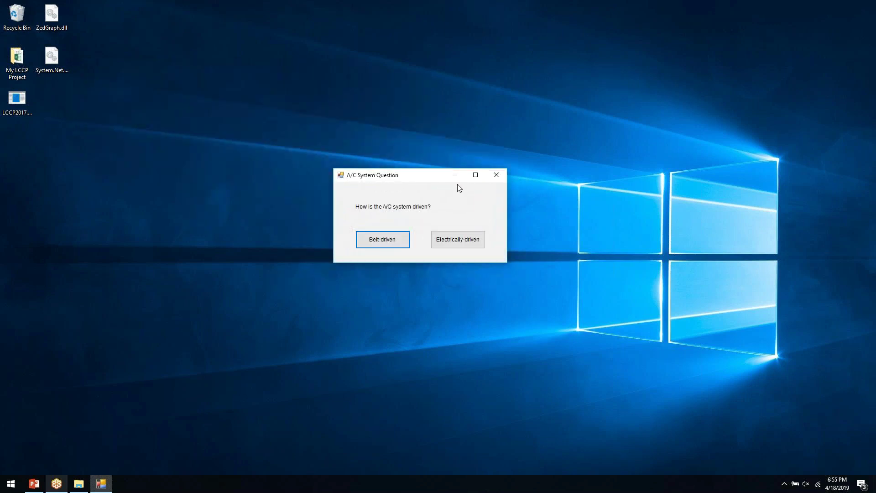
{"action": "left_click", "coordinate": [401, 244]}
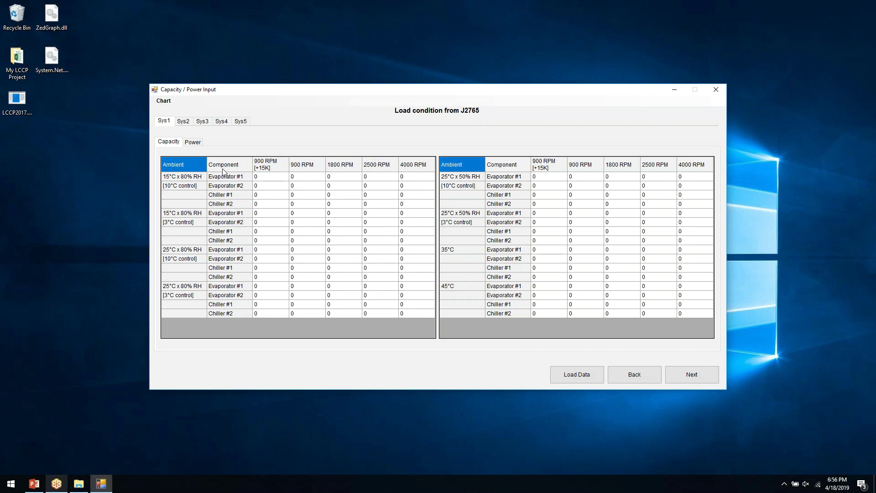
- Load the capacity and power inputs from Capacity Data v6 new data.xlsx and proceed to the drive cycle inputs
{"action": "left_click", "coordinate": [198, 146]}
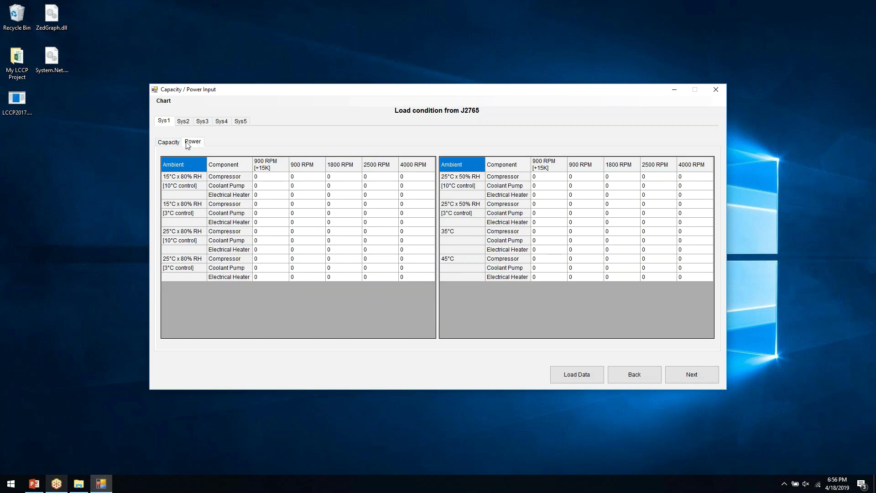
{"action": "left_click", "coordinate": [178, 145]}
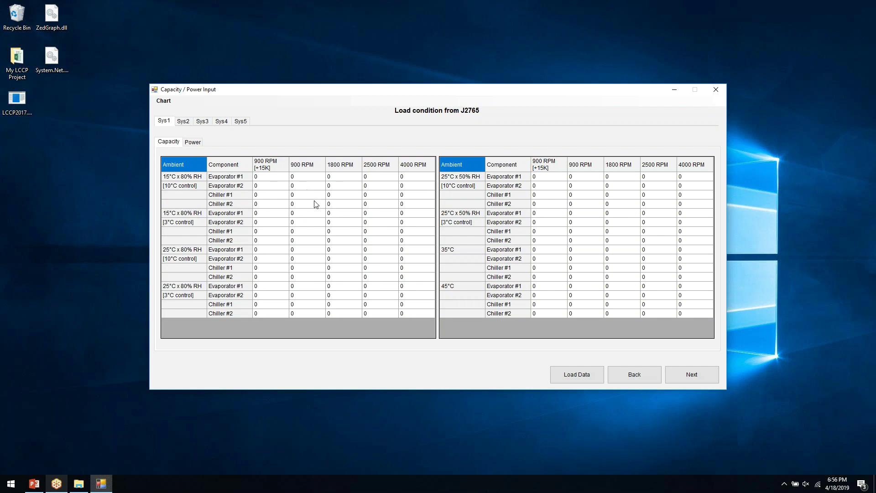
{"action": "left_click", "coordinate": [593, 370]}
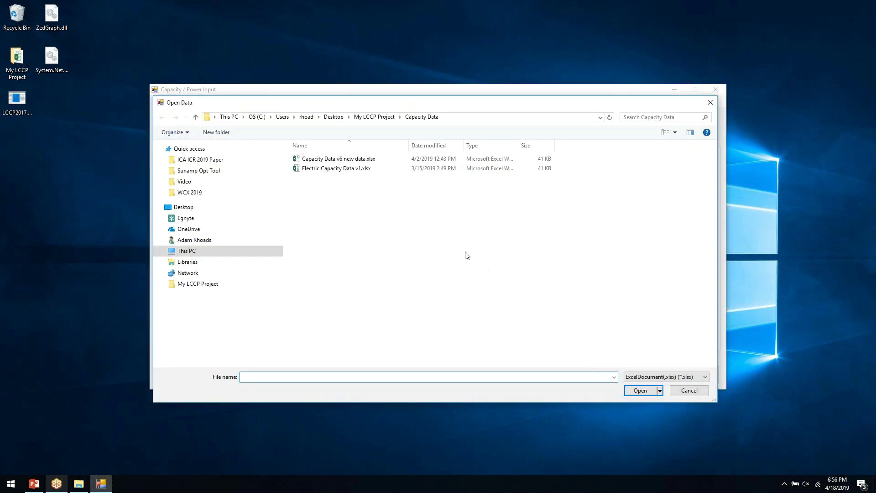
{"action": "left_click", "coordinate": [380, 159]}
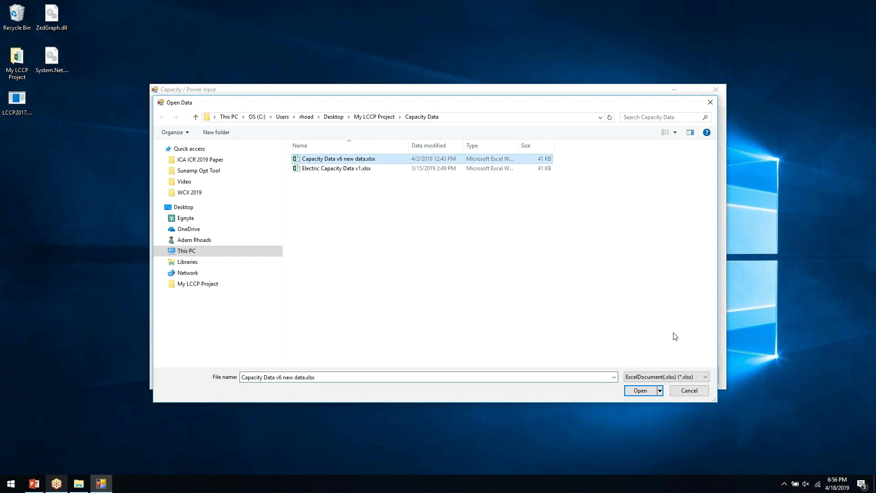
{"action": "left_click", "coordinate": [648, 391]}
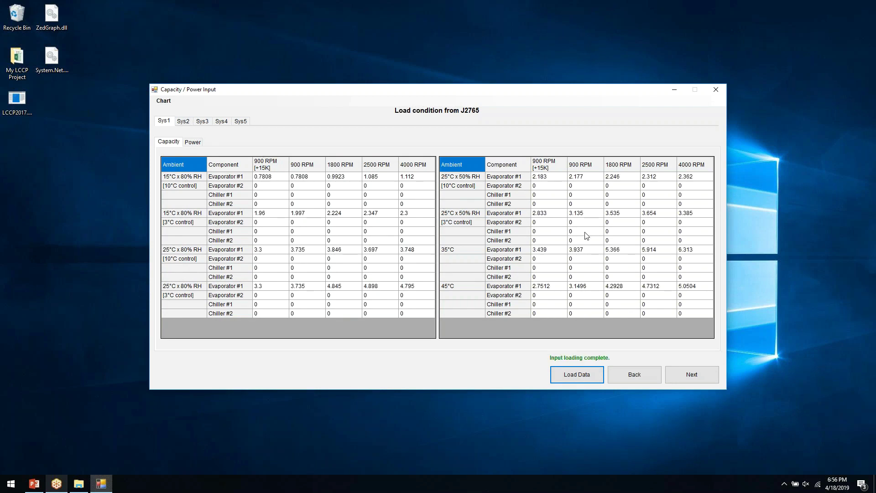
{"action": "left_click", "coordinate": [691, 380]}
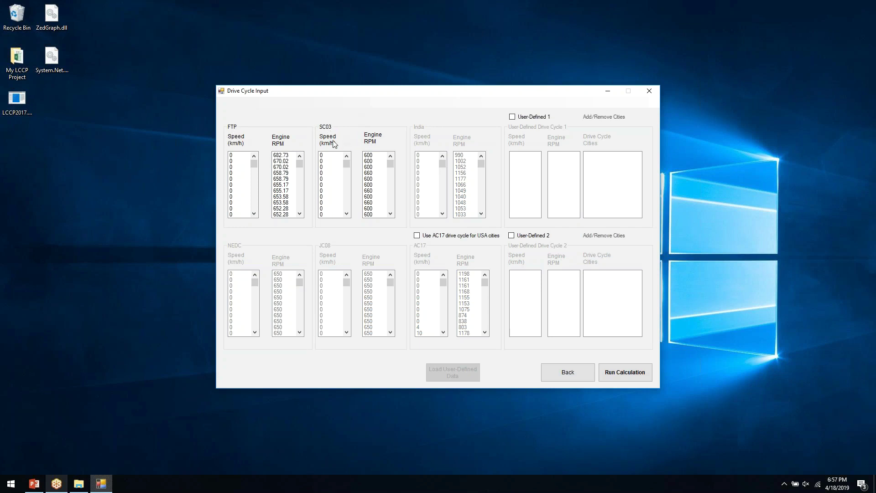
- Try the AC17 drive cycle option for USA cities and the first user-defined drive cycle, switching each off again
{"action": "left_click", "coordinate": [417, 236]}
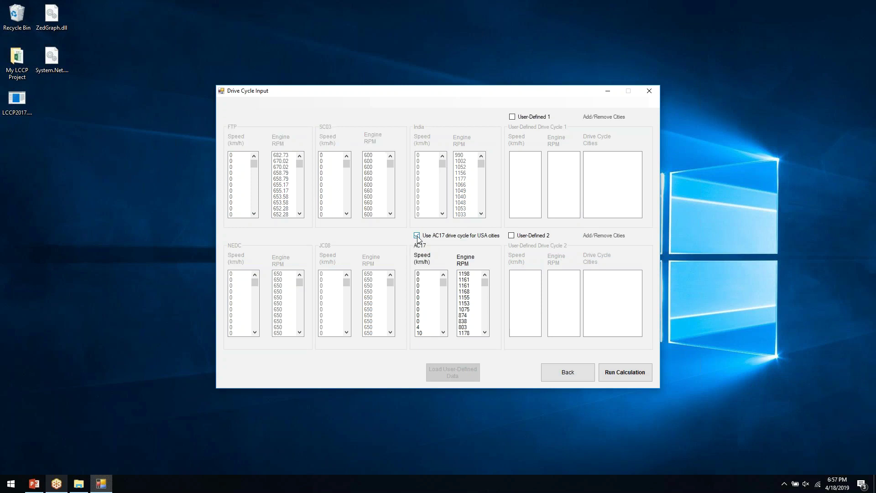
{"action": "left_click", "coordinate": [417, 235]}
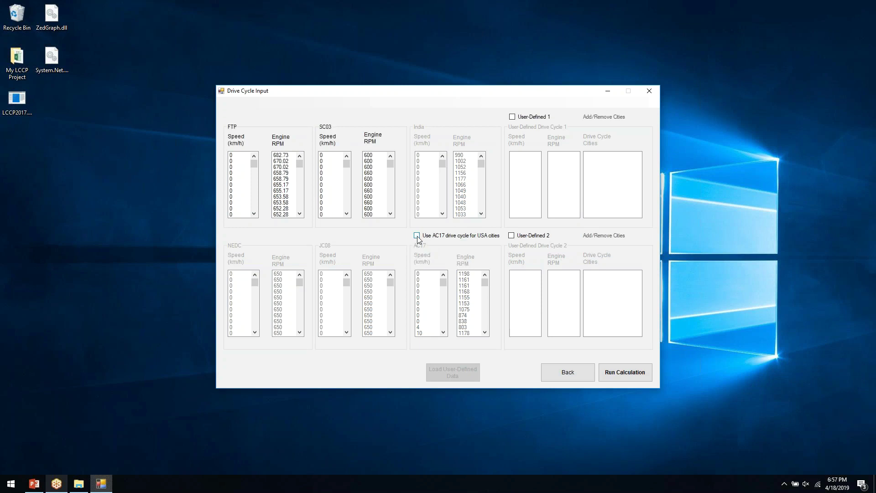
{"action": "left_click", "coordinate": [513, 117]}
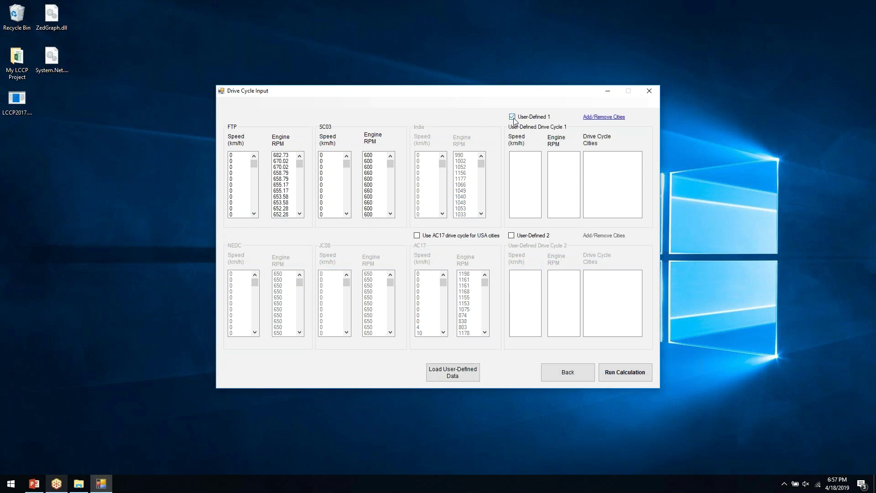
{"action": "left_click", "coordinate": [513, 118]}
- Run the calculation and review the city-by-city Sys1 results on Sheet1 of the generated workbook in a maximized window
{"action": "left_click", "coordinate": [624, 374]}
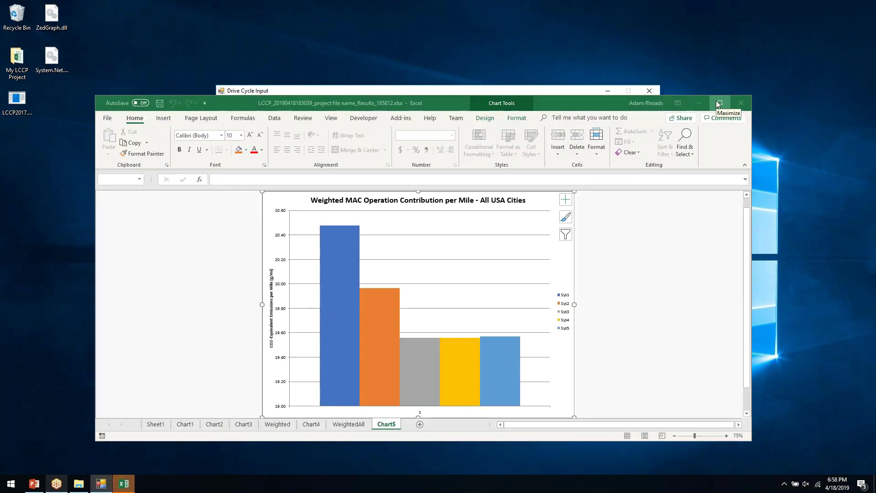
{"action": "left_click", "coordinate": [143, 424]}
{"action": "left_click_drag", "start_coordinate": [490, 101], "coordinate": [361, 1]}
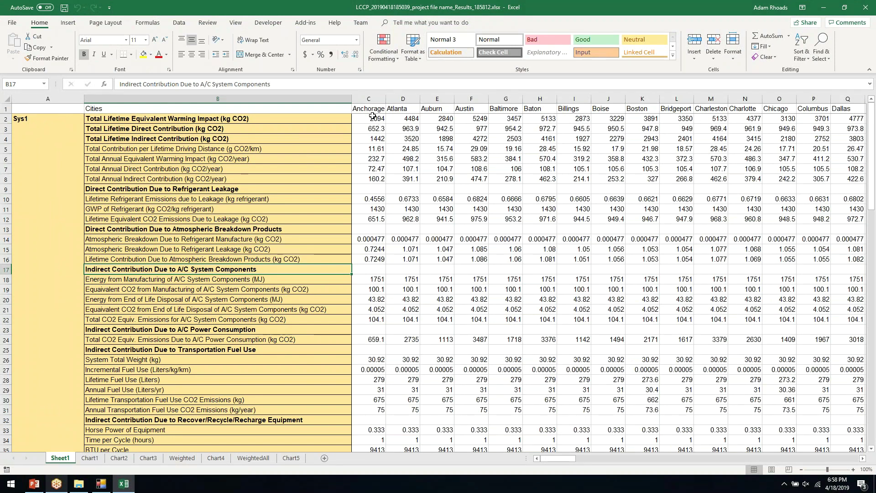
{"action": "scroll", "coordinate": [325, 142], "scroll_direction": "down", "scroll_amount": 11}
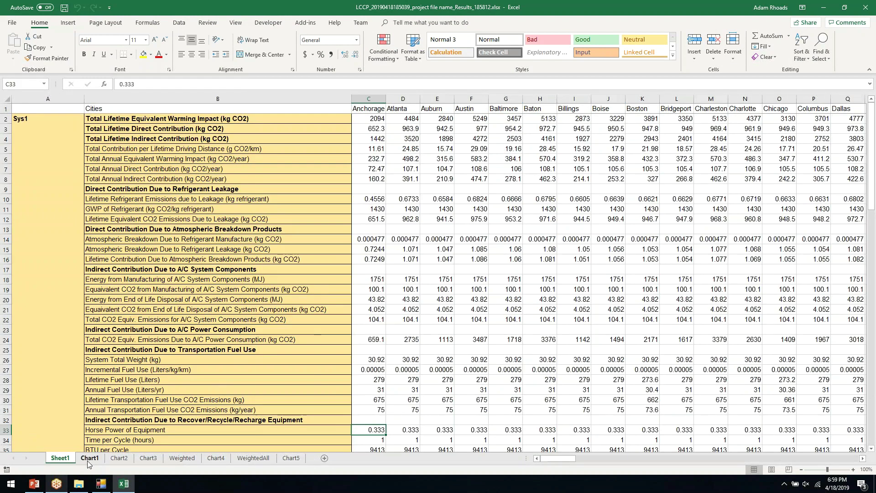
- View the lifetime and annual CO2-equivalent emissions charts on Chart1 and Chart2, followed by Chart3
{"action": "left_click", "coordinate": [88, 459]}
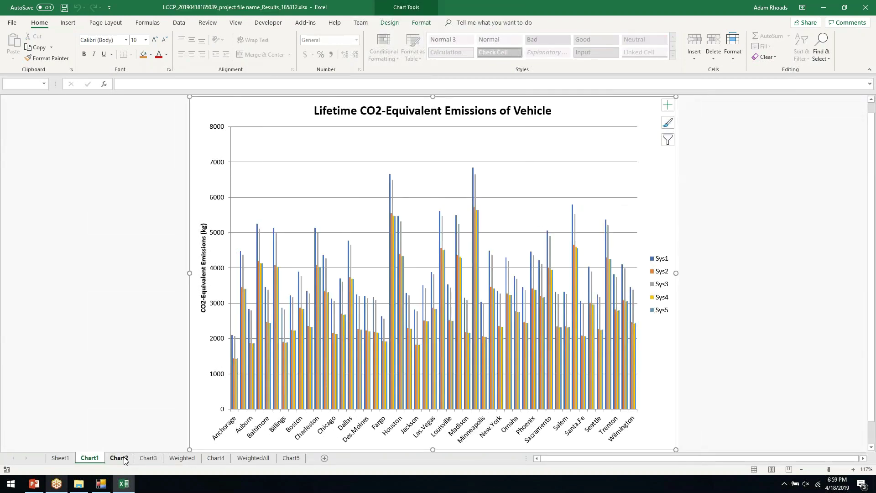
{"action": "left_click", "coordinate": [119, 458]}
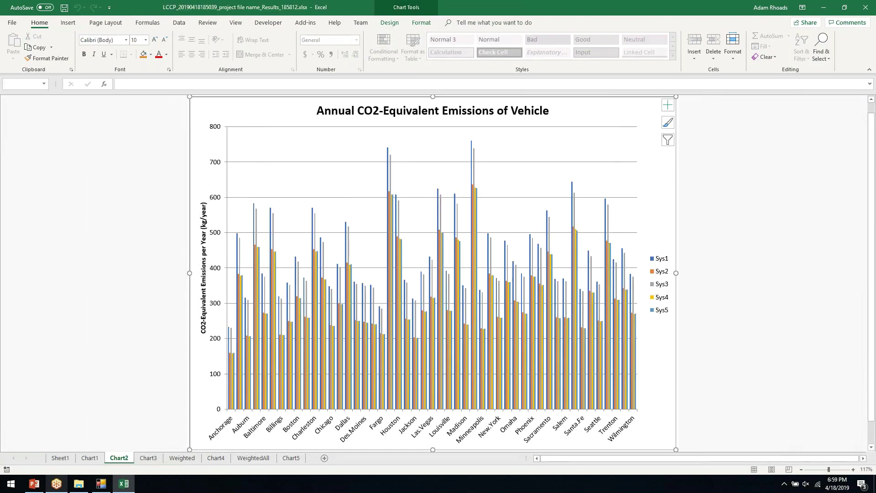
{"action": "left_click", "coordinate": [149, 458]}
- Examine the vehicle percentages, driving distances and weighted averages for the GREEN-MAC cities on the Weighted sheet and their chart on Chart4
{"action": "left_click", "coordinate": [185, 458]}
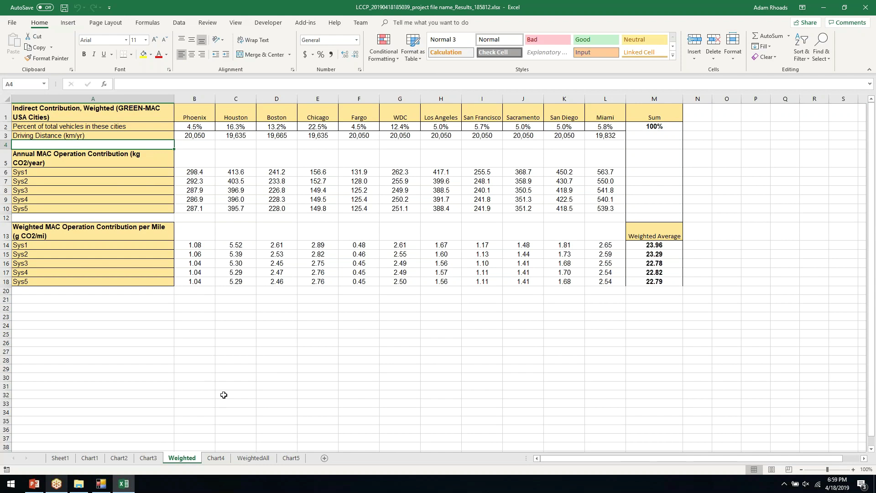
{"action": "left_click", "coordinate": [190, 127]}
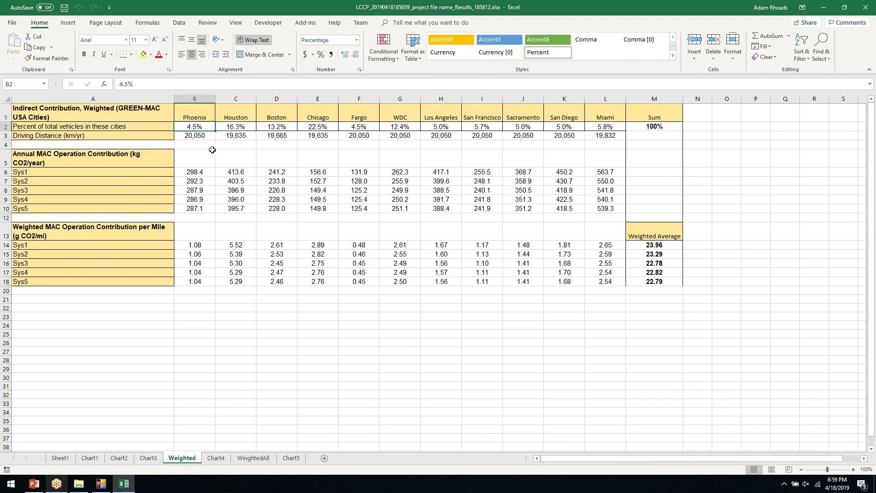
{"action": "left_click_drag", "start_coordinate": [237, 126], "coordinate": [600, 124]}
{"action": "left_click", "coordinate": [195, 135]}
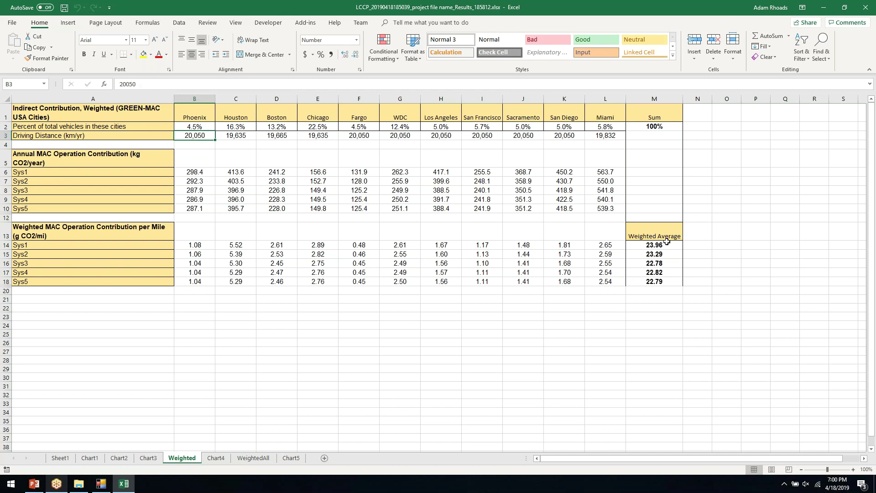
{"action": "left_click_drag", "start_coordinate": [661, 245], "coordinate": [669, 275]}
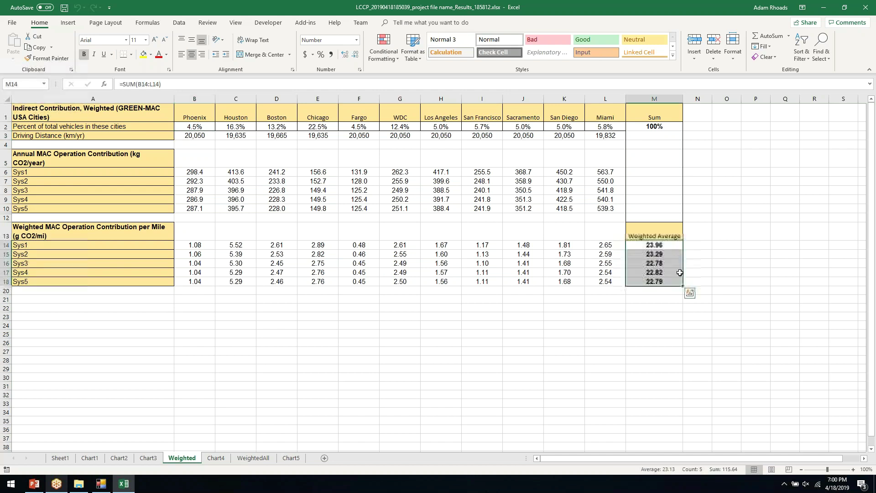
{"action": "left_click", "coordinate": [697, 273]}
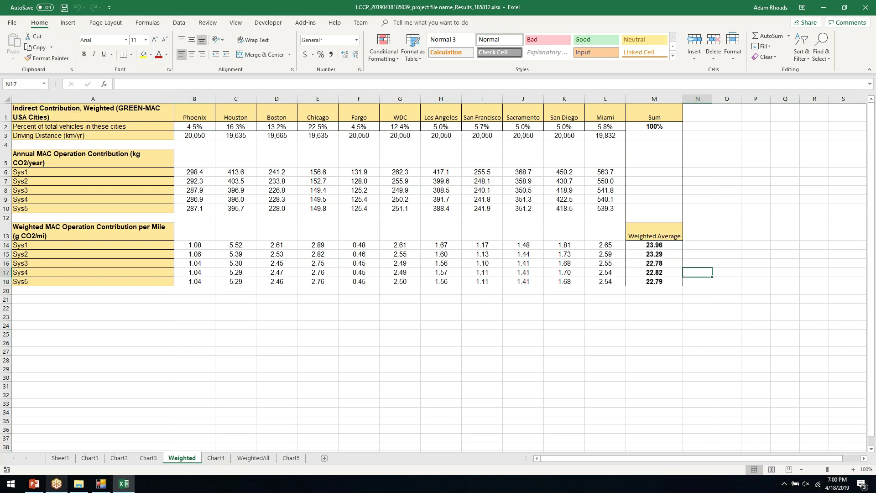
{"action": "left_click", "coordinate": [212, 460]}
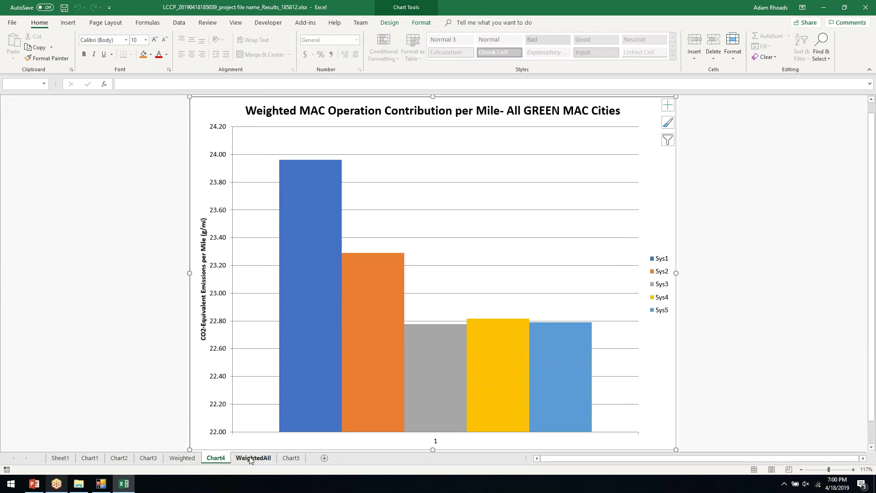
- Examine the vehicle percentages and the weighted average emissions of all five systems for all USA cities on the WeightedAll sheet
{"action": "left_click", "coordinate": [252, 458]}
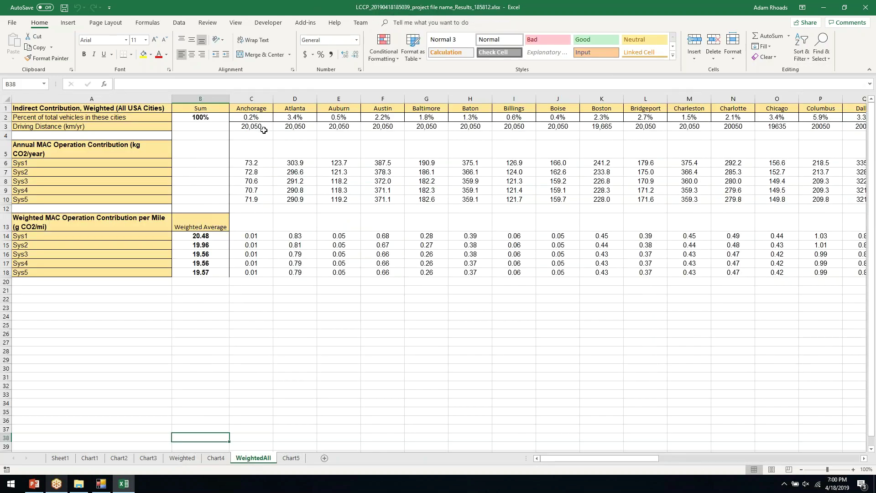
{"action": "left_click_drag", "start_coordinate": [639, 459], "coordinate": [611, 454]}
{"action": "left_click", "coordinate": [244, 118]}
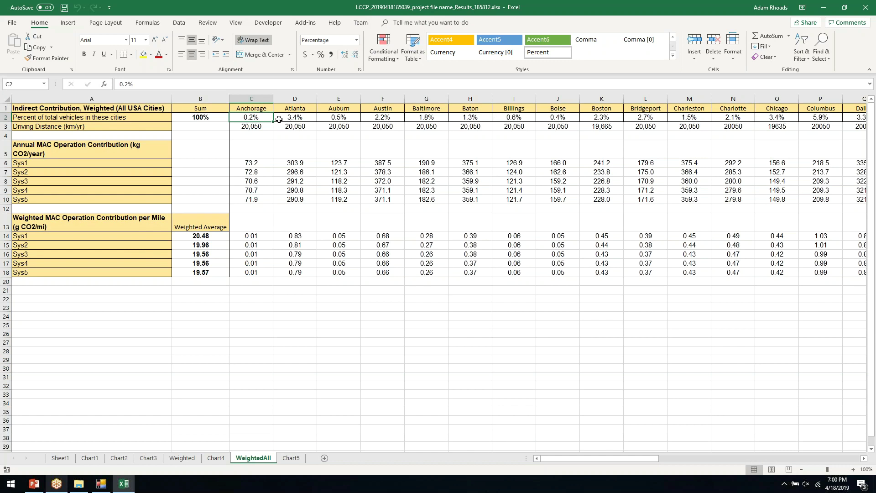
{"action": "left_click", "coordinate": [211, 229]}
{"action": "key", "text": "Down"}
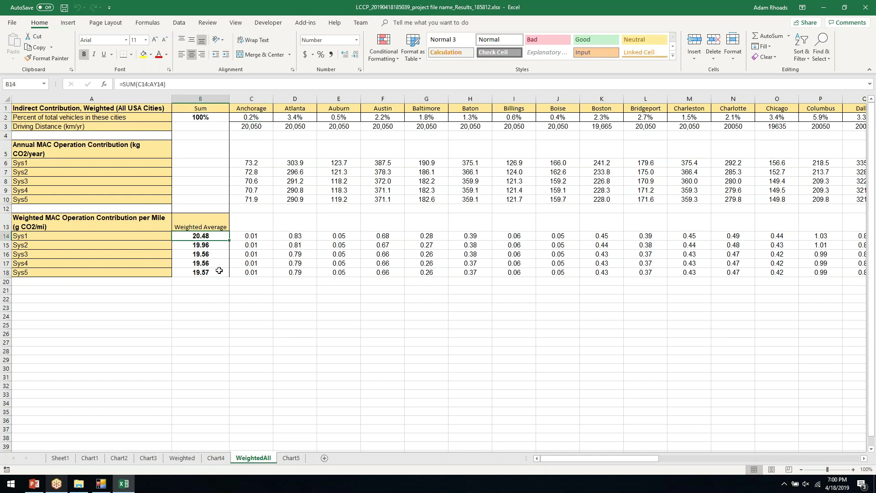
{"action": "left_click_drag", "start_coordinate": [224, 244], "coordinate": [225, 235]}
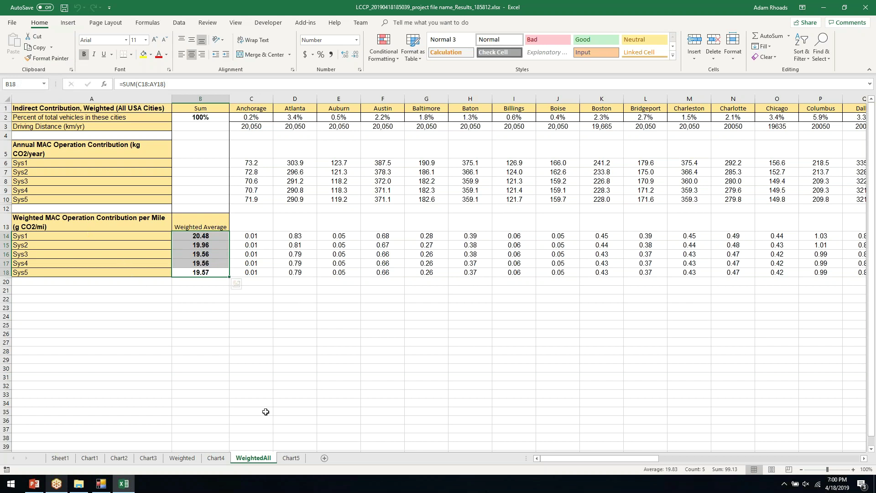
- View the all-USA-cities chart on Chart5, return to the Weighted sheet and minimize the results workbook
{"action": "left_click", "coordinate": [289, 458]}
{"action": "mouse_move", "coordinate": [330, 325]}
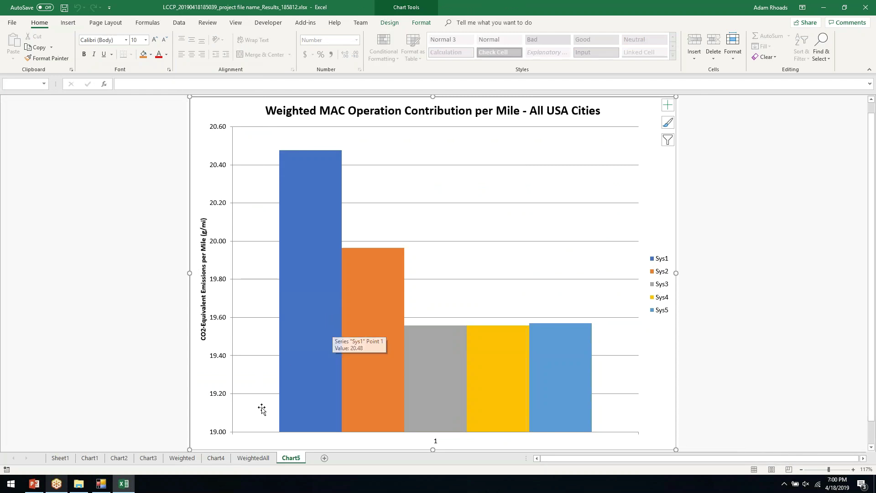
{"action": "left_click", "coordinate": [177, 460]}
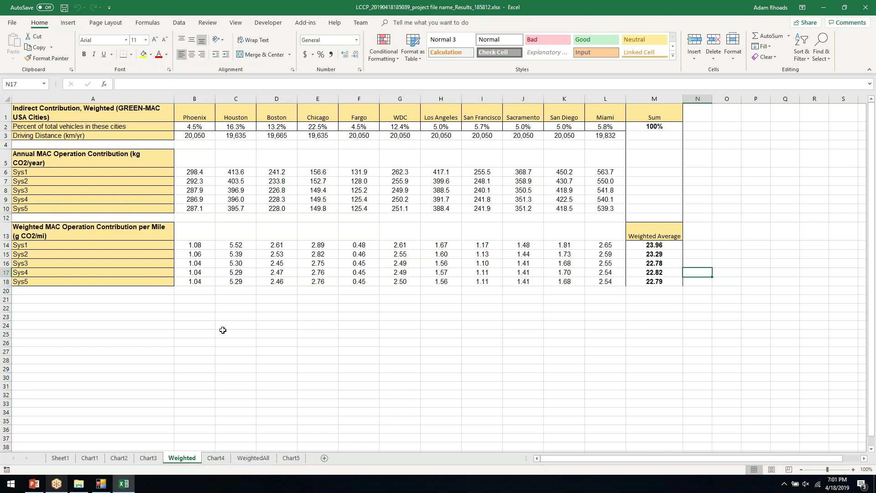
{"action": "left_click", "coordinate": [829, 6]}
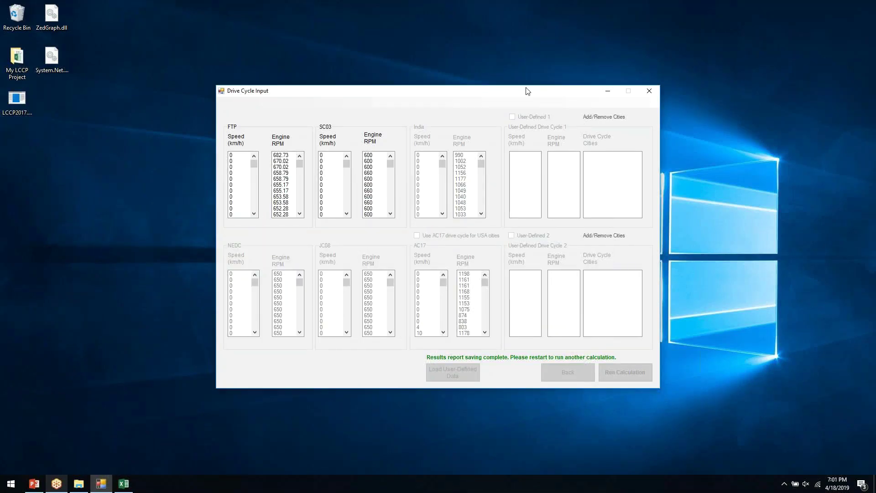